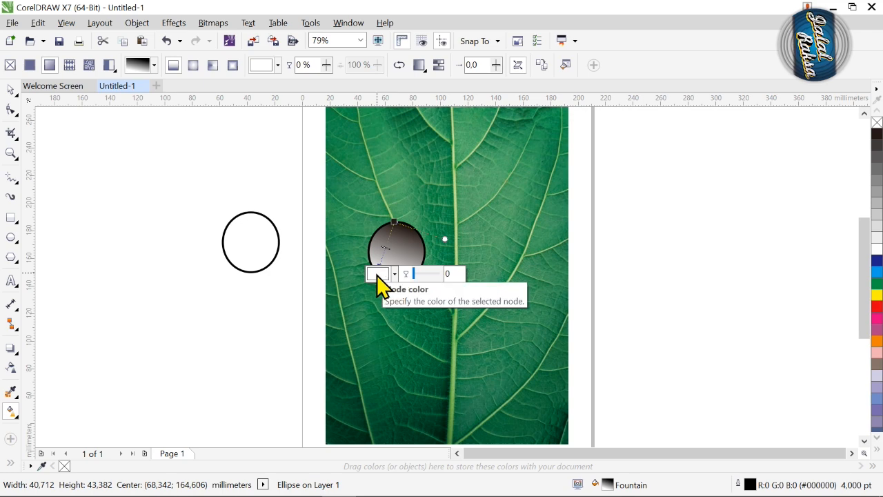
# - Adjust the black-to-white gradient across the ellipse on the leaf and set its transparency merge mode to Overlay
pyautogui.moveTo(394, 222); pyautogui.dragTo(407, 225)
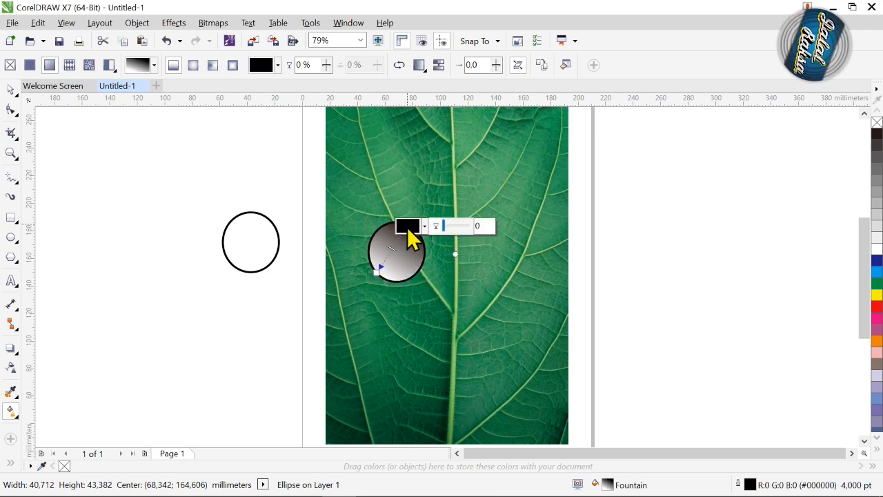
pyautogui.click(398, 276)
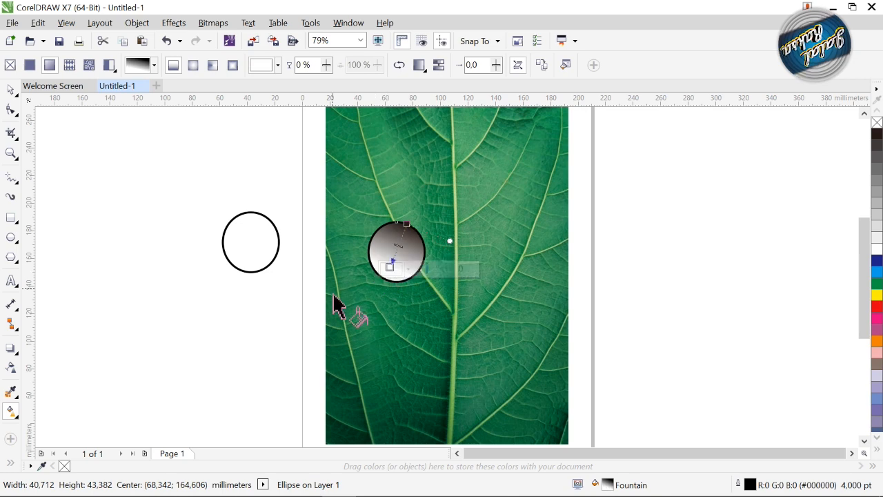
pyautogui.click(11, 368)
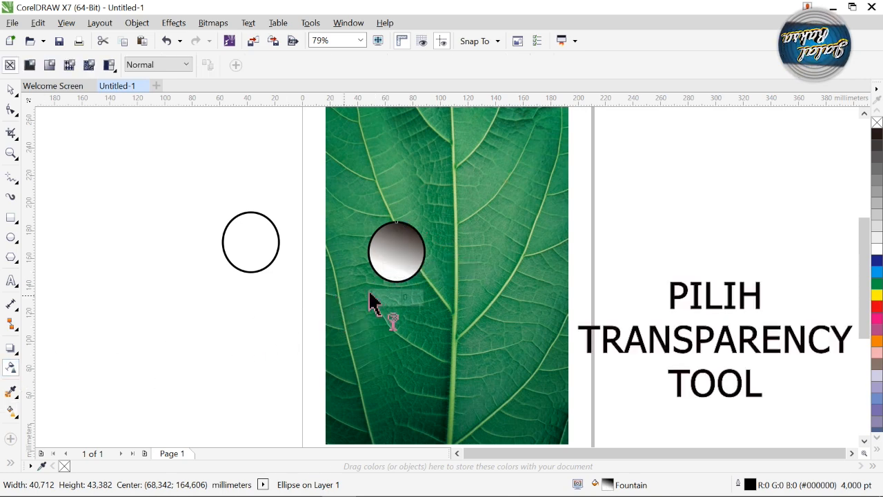
pyautogui.click(185, 67)
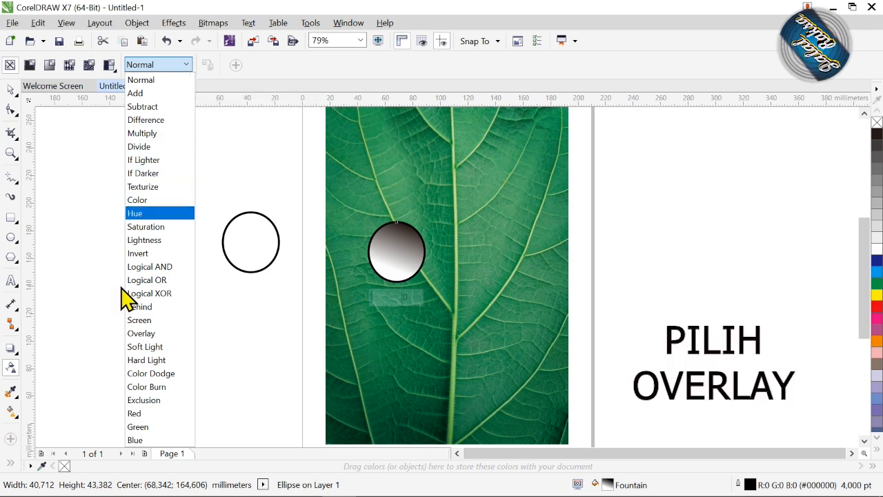
pyautogui.click(141, 335)
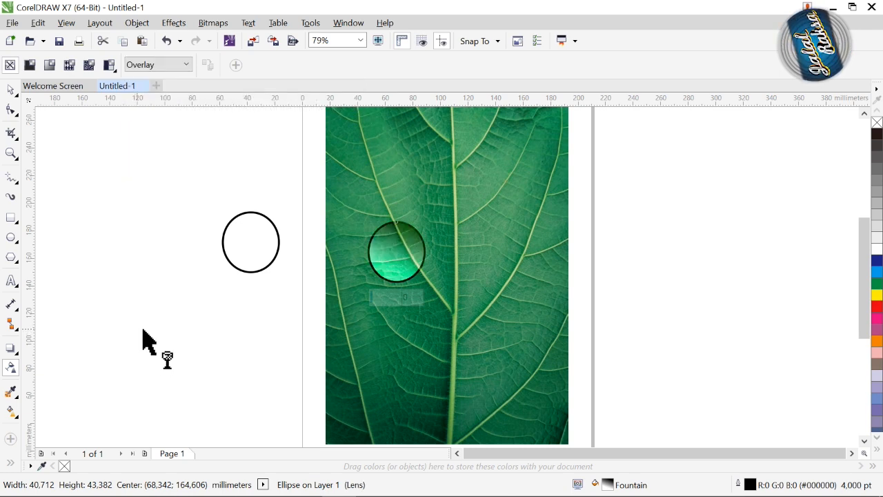
# - Remove the outline from the ellipse on the leaf by setting its outline width to None
pyautogui.click(10, 90)
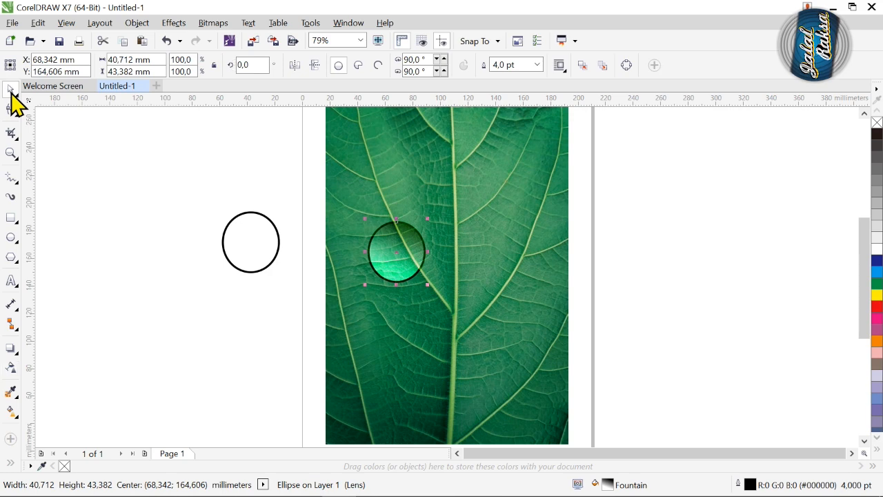
pyautogui.click(537, 64)
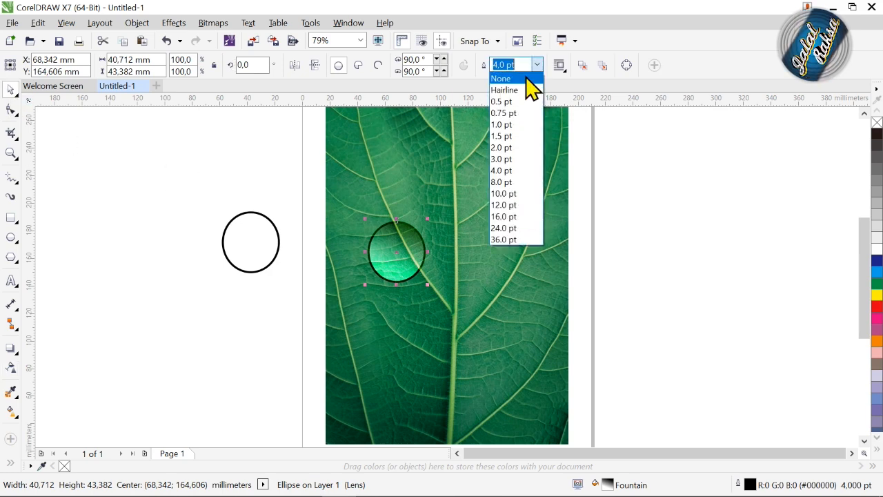
pyautogui.click(528, 78)
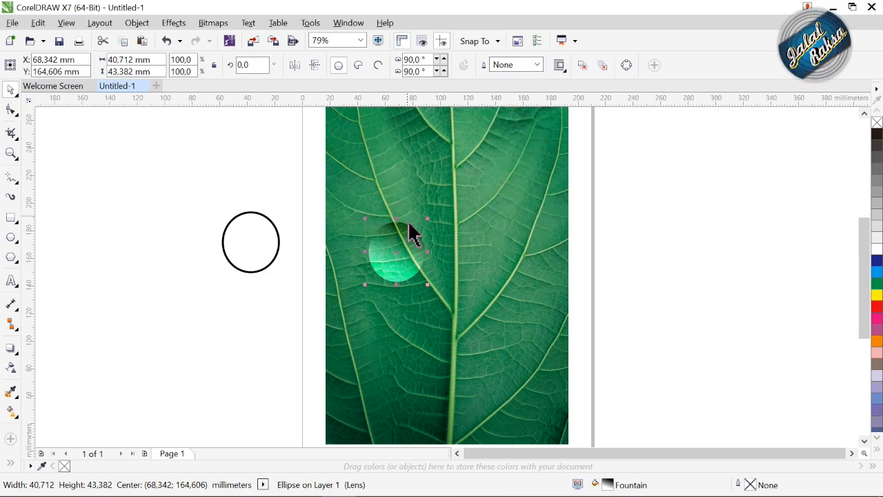
# - Fill the ellipse beside the page with white and add a drop shadow offset about -3.5 mm horizontally and -4.3 mm vertically
pyautogui.click(278, 244)
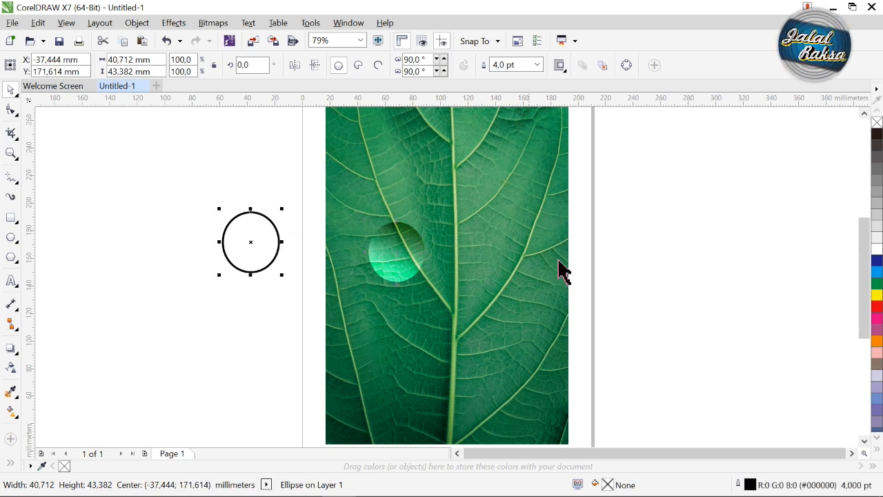
pyautogui.click(876, 250)
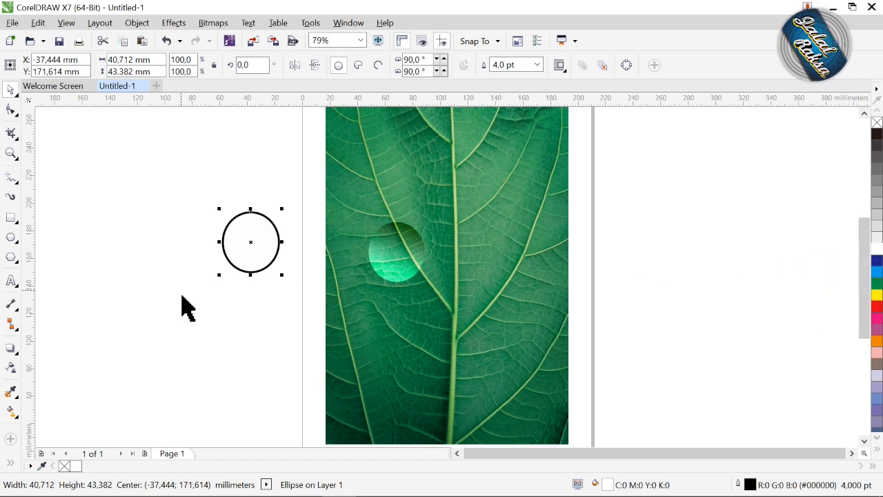
pyautogui.click(12, 349)
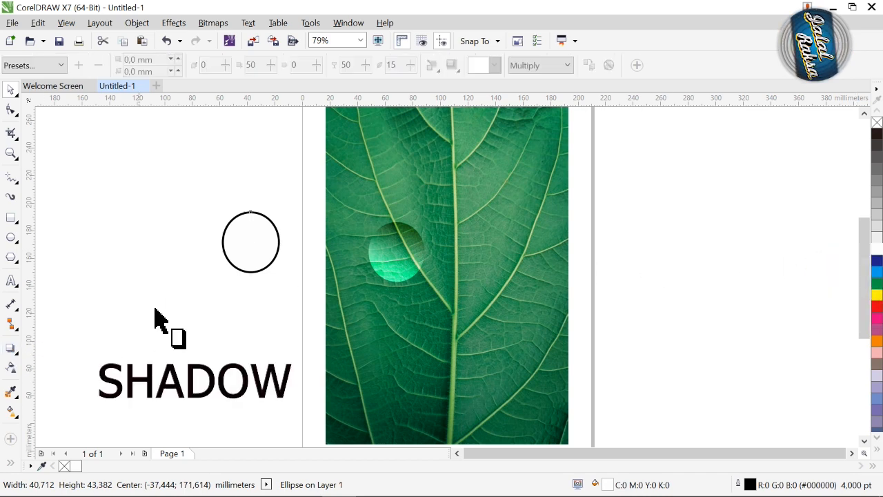
pyautogui.moveTo(252, 243); pyautogui.dragTo(232, 292)
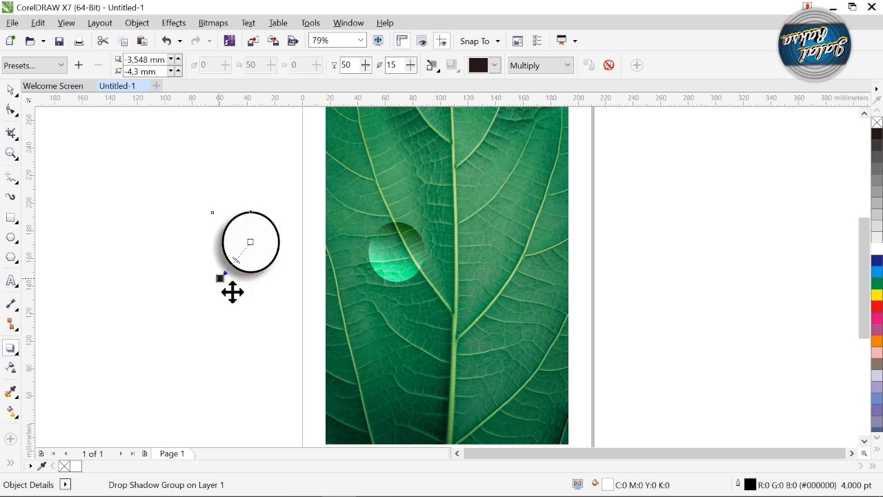
# - Set the outline width of the white ellipse with the drop shadow to None
pyautogui.click(9, 92)
pyautogui.click(102, 191)
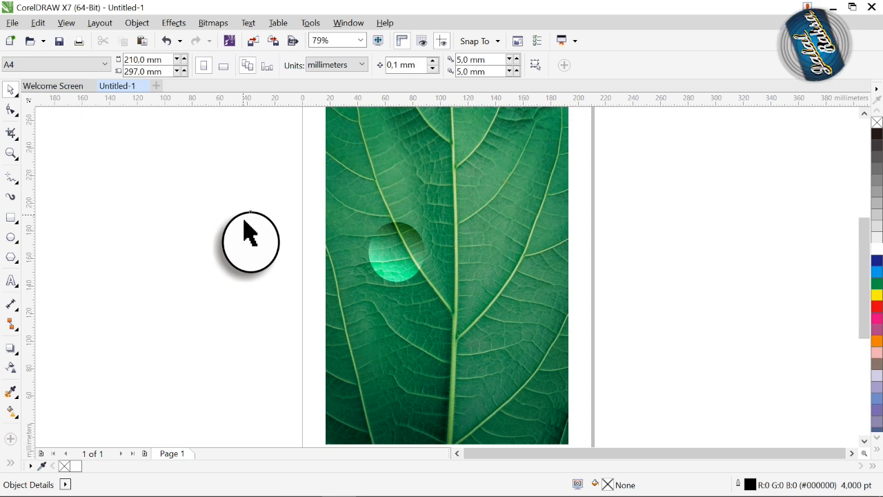
pyautogui.click(247, 229)
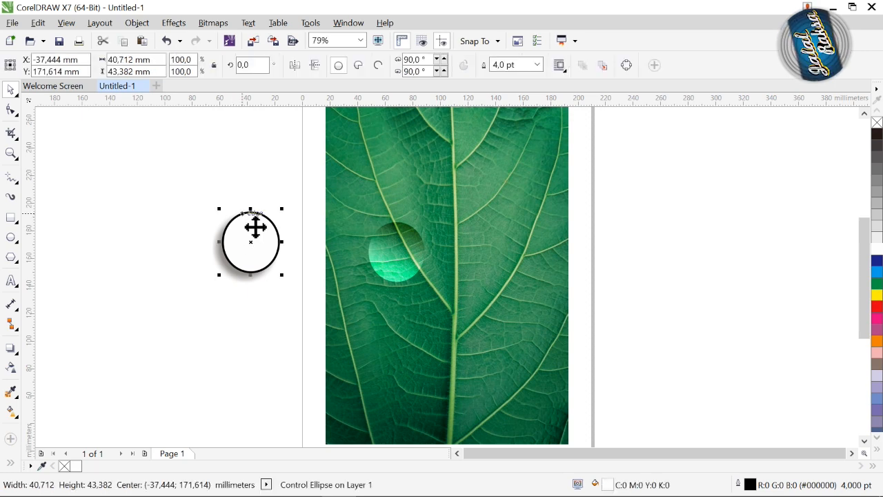
pyautogui.click(537, 65)
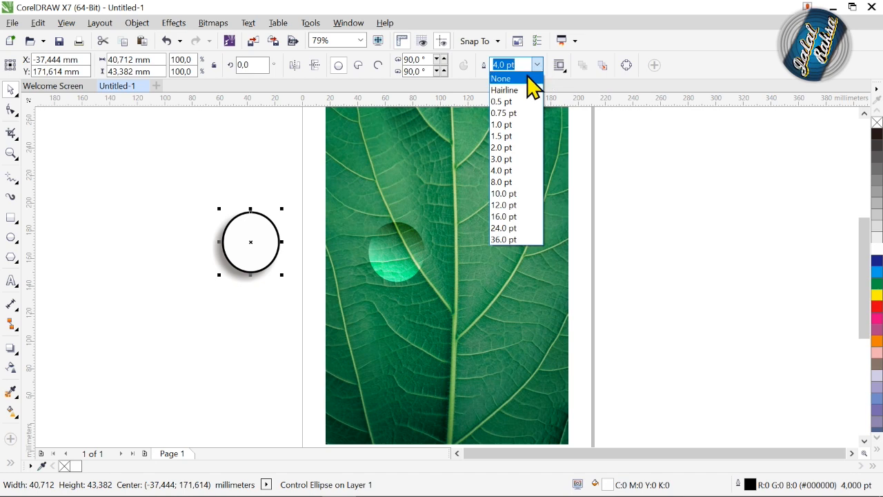
pyautogui.click(528, 78)
# - Break the drop shadow apart from the white ellipse and cut the ellipse out of it with Back Minus Front
pyautogui.moveTo(195, 182); pyautogui.dragTo(298, 350)
pyautogui.hotkey('ctrl', 'k')
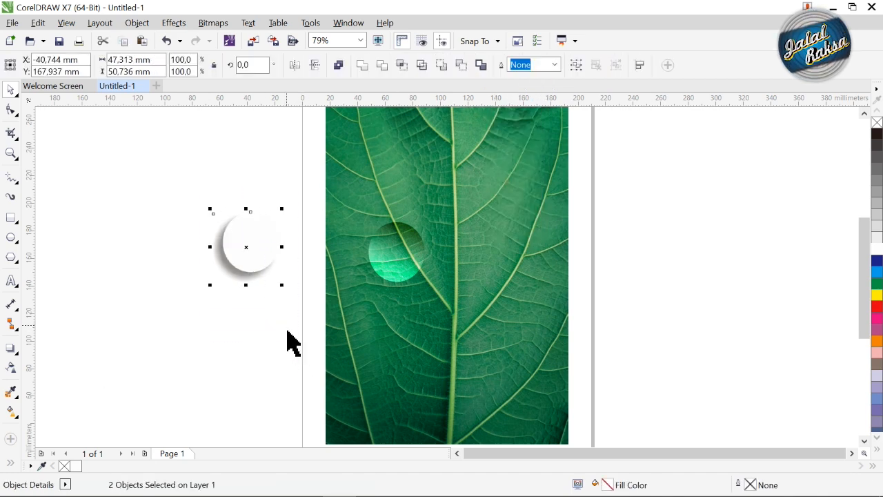
pyautogui.click(461, 65)
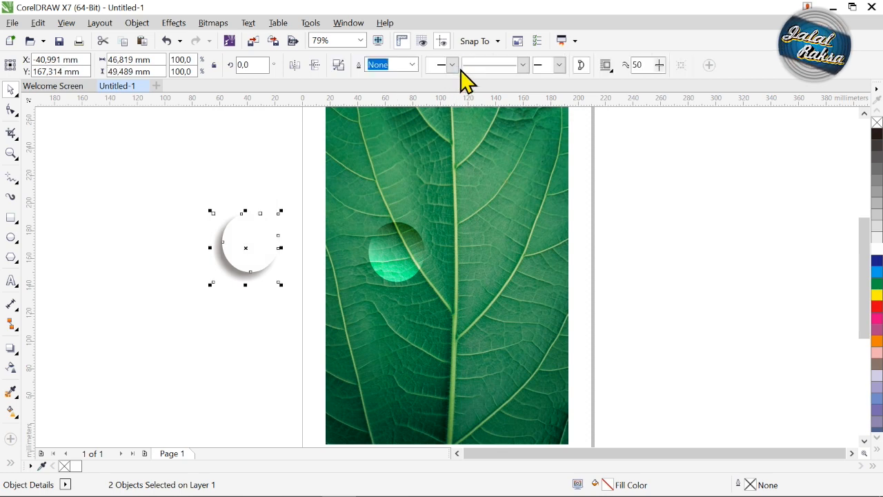
# - Move the trimmed shadow onto the leaf so it hugs the lower-left edge of the overlay ellipse
pyautogui.click(261, 287)
pyautogui.click(252, 279)
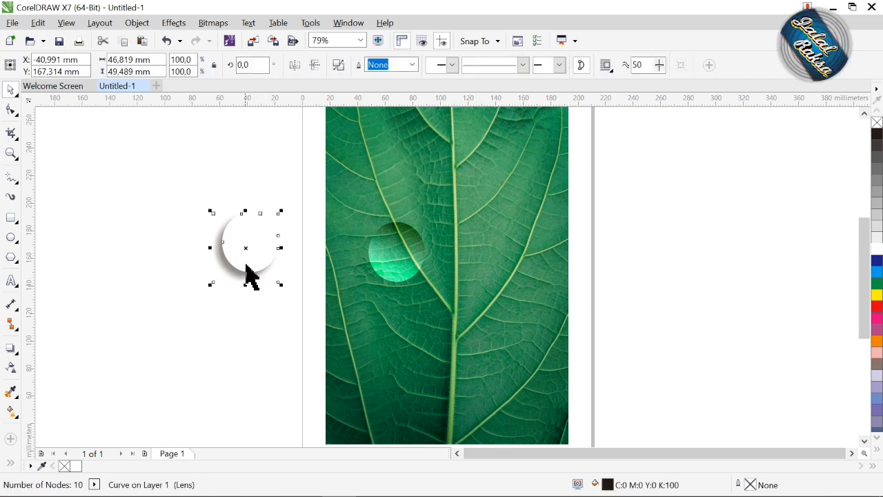
pyautogui.moveTo(257, 264); pyautogui.dragTo(406, 272)
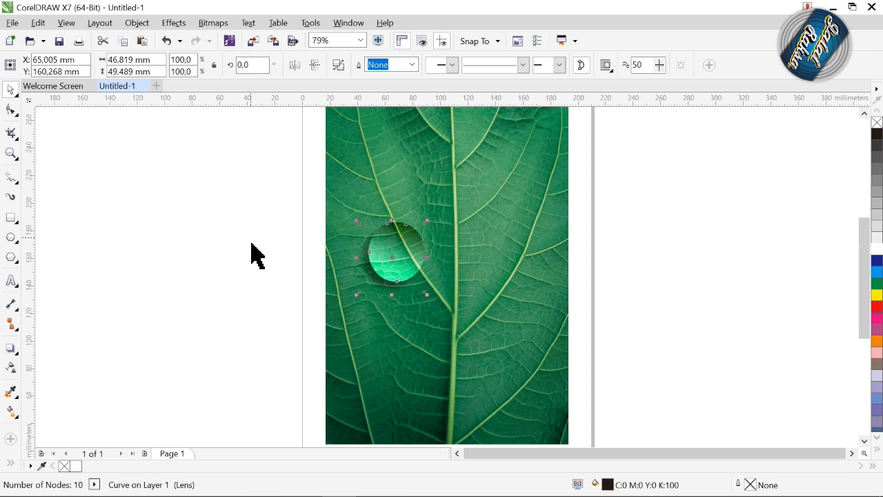
pyautogui.click(207, 266)
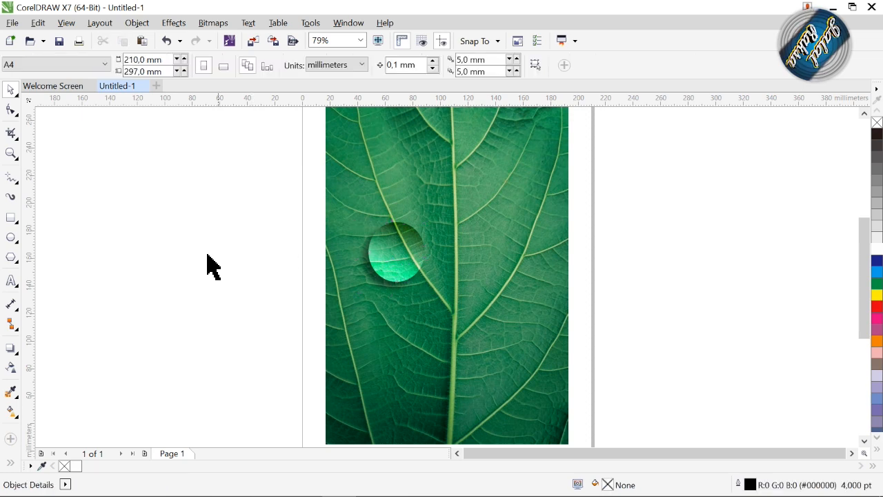
# - Draw a closed two-node line about 18 mm long inside the droplet near its right edge
pyautogui.click(10, 176)
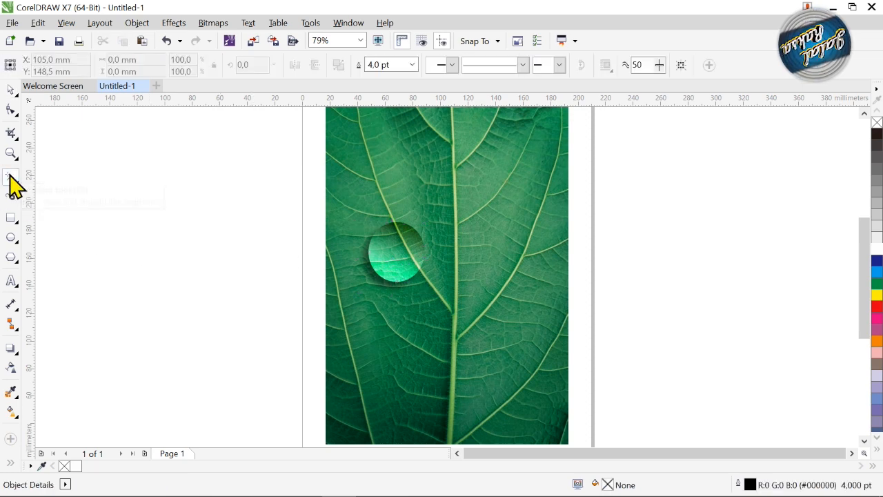
pyautogui.click(419, 249)
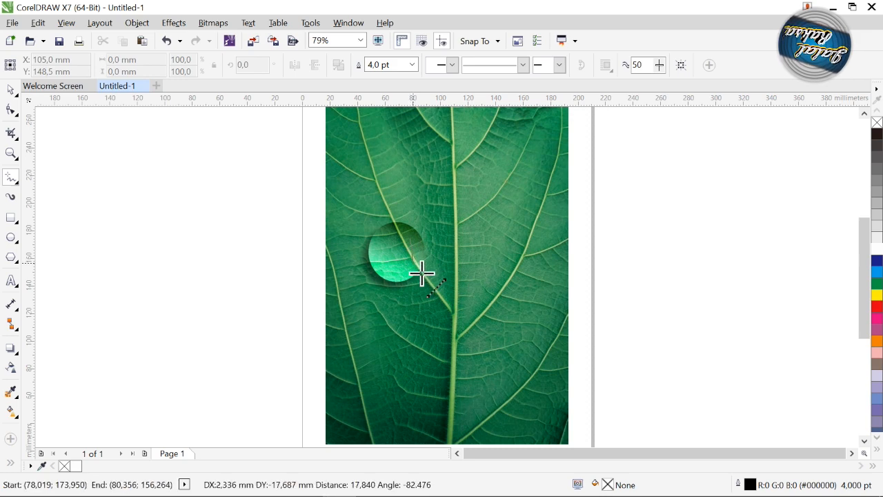
pyautogui.click(422, 274)
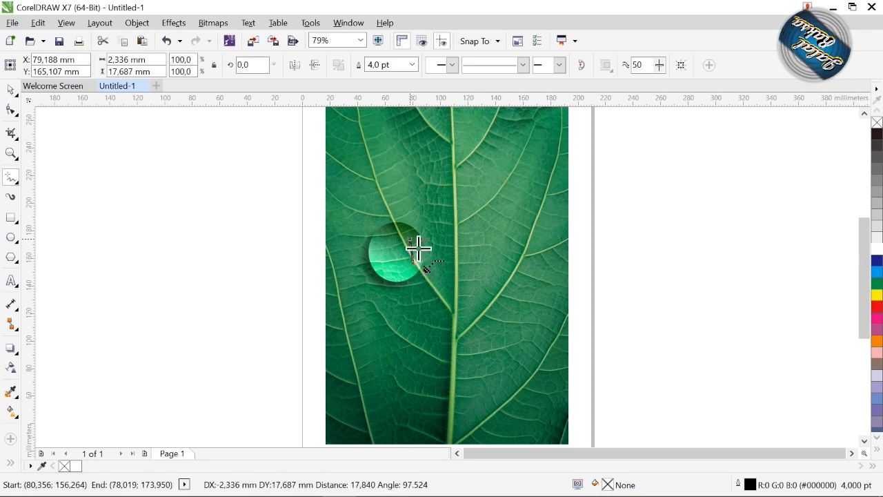
# - Convert the line's segments to curves and bend them into a crescent about 11 by 27 mm along the droplet's right edge
pyautogui.click(11, 111)
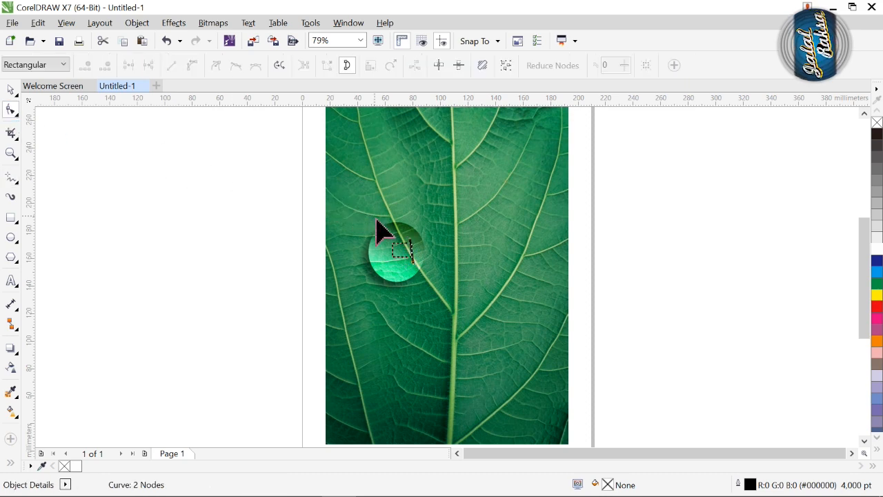
pyautogui.hotkey('ctrl', 'a')
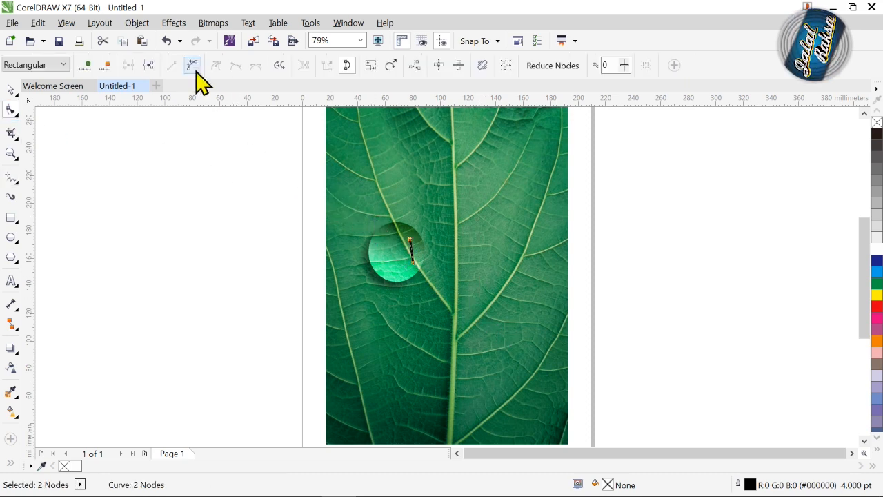
pyautogui.moveTo(412, 251)
pyautogui.mouseDown()
pyautogui.moveTo(423, 253)
pyautogui.moveTo(415, 250)
pyautogui.moveTo(416, 278)
pyautogui.moveTo(413, 265)
pyautogui.mouseUp()
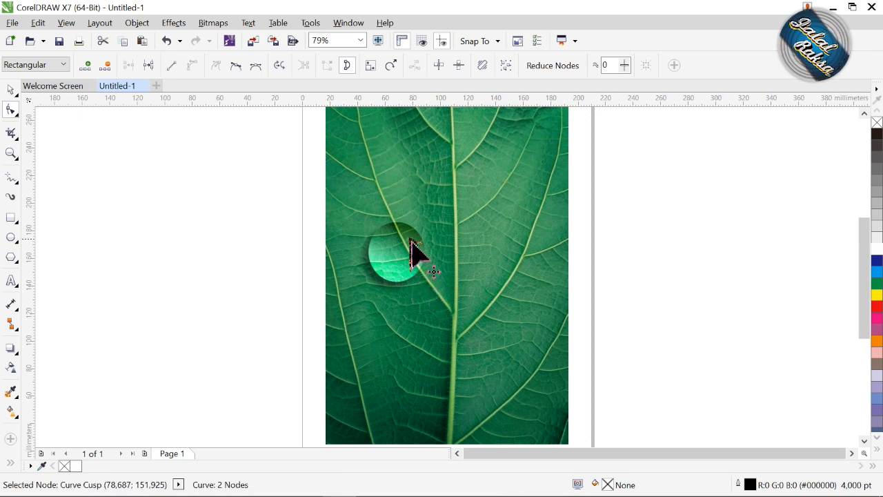
pyautogui.moveTo(411, 242)
pyautogui.mouseDown()
pyautogui.moveTo(406, 235)
pyautogui.moveTo(437, 243)
pyautogui.moveTo(413, 257)
pyautogui.mouseUp()
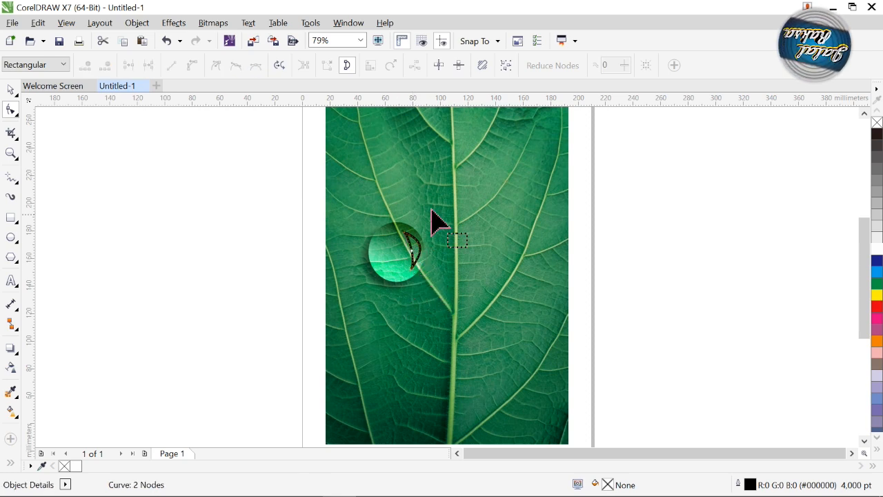
# - Fill the crescent highlight with white and set its outline width to None
pyautogui.click(873, 249)
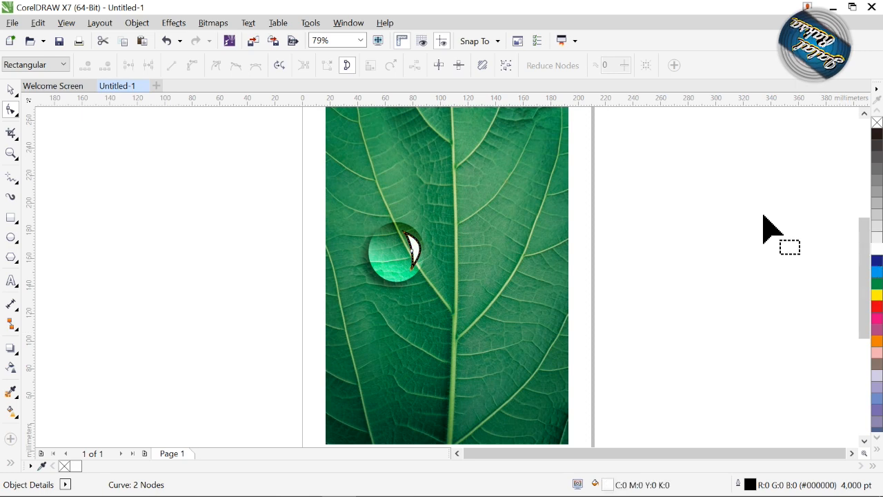
pyautogui.click(10, 90)
pyautogui.click(414, 65)
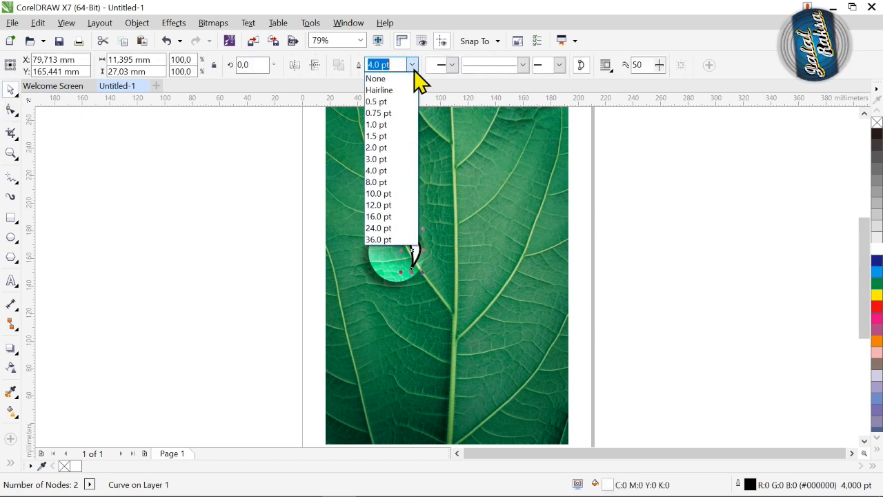
pyautogui.click(400, 77)
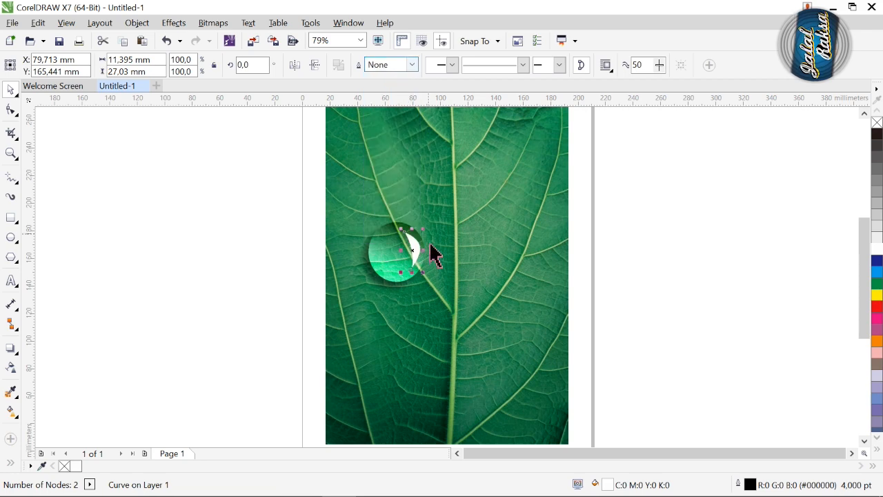
# - Apply a linear fountain transparency diagonally across the white crescent, fading it out toward the inside of the droplet
pyautogui.click(10, 369)
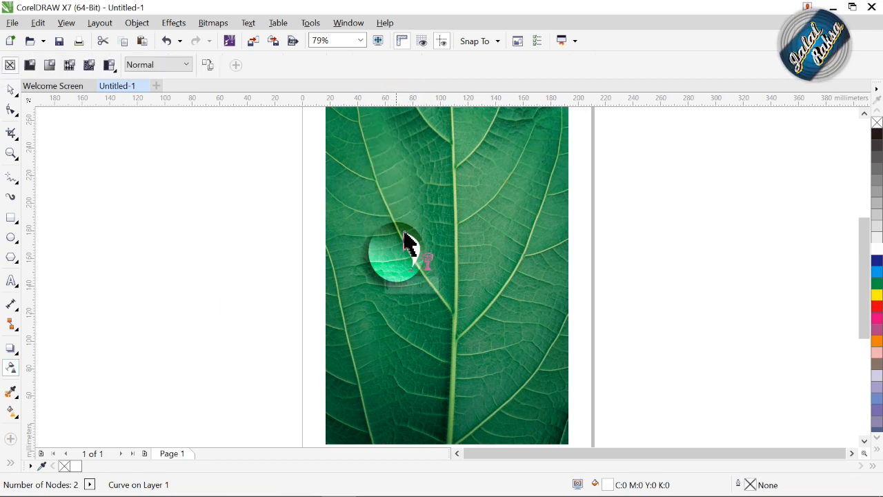
pyautogui.moveTo(434, 270); pyautogui.dragTo(406, 235)
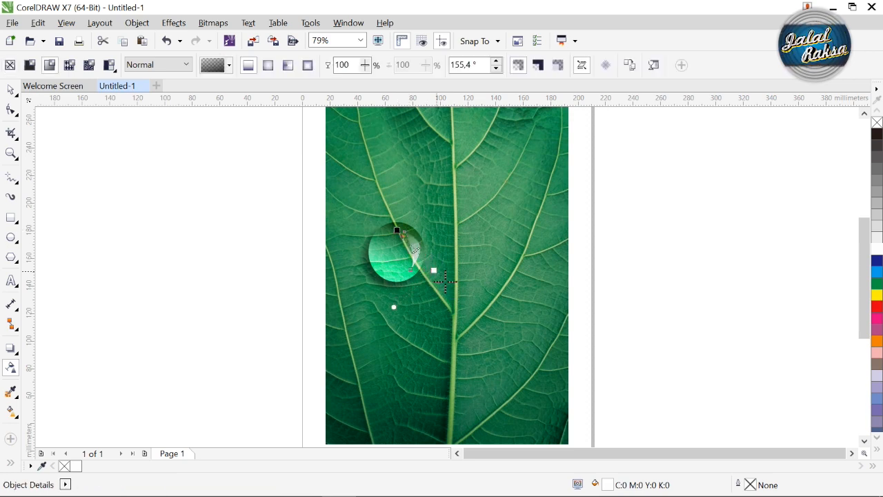
pyautogui.moveTo(434, 269); pyautogui.dragTo(430, 265)
pyautogui.moveTo(397, 230); pyautogui.dragTo(416, 251)
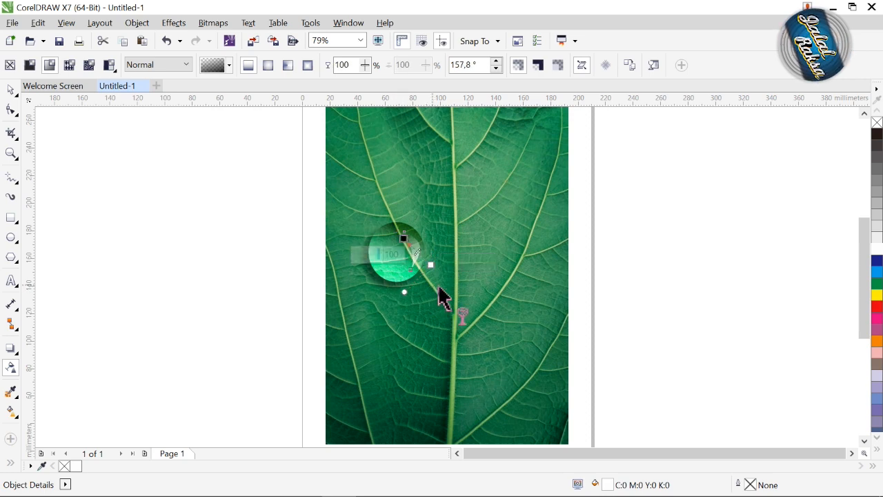
pyautogui.click(11, 90)
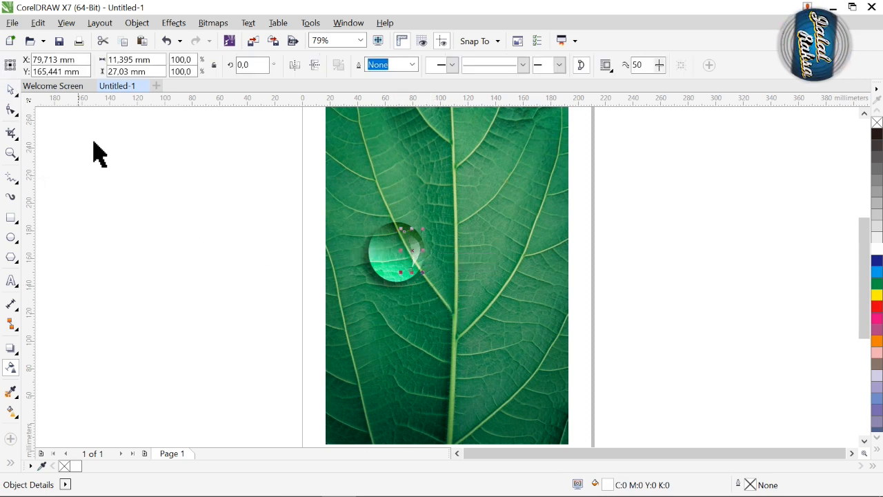
# - Place a reoriented copy of the crescent highlight along the droplet's lower-left edge and select all four droplet objects
pyautogui.moveTo(418, 259); pyautogui.dragTo(406, 322)
pyautogui.moveTo(227, 177); pyautogui.dragTo(499, 387)
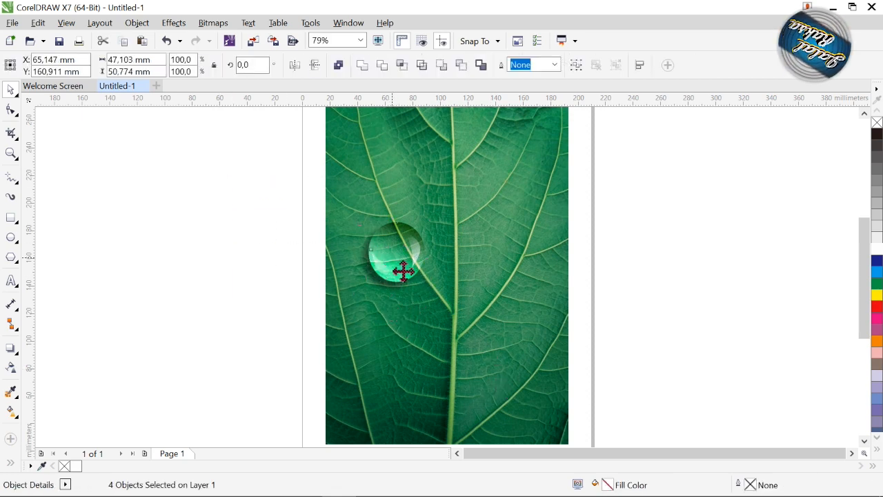
# - Place a copy of the droplet on the right half of the leaf and stretch its ellipse upward into an egg shape
pyautogui.moveTo(403, 271); pyautogui.dragTo(533, 260)
pyautogui.click(535, 238)
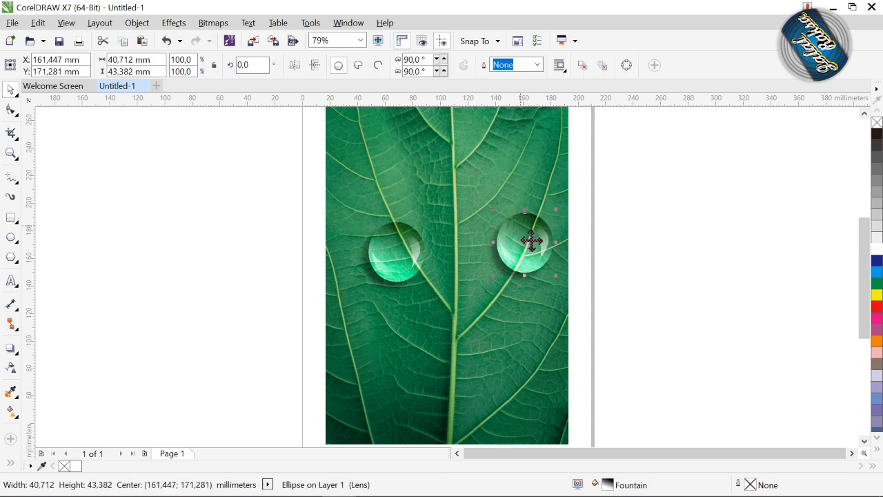
pyautogui.click(11, 109)
pyautogui.moveTo(475, 200); pyautogui.dragTo(576, 335)
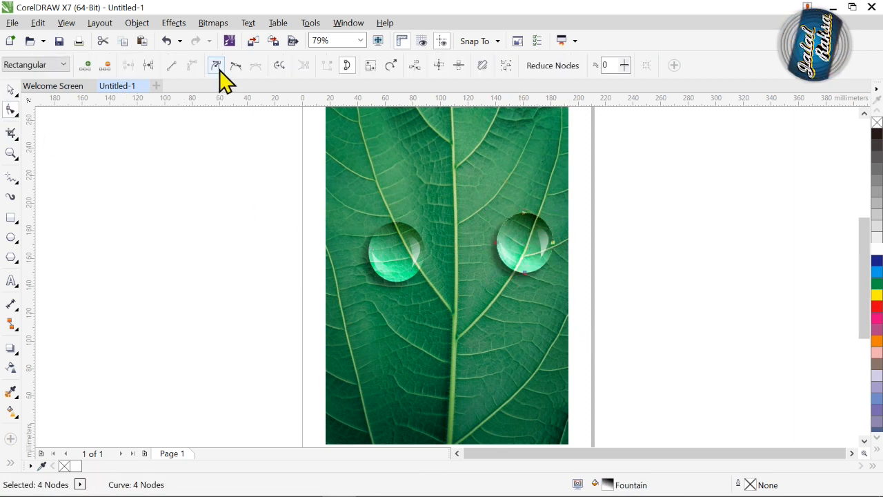
pyautogui.click(525, 216)
pyautogui.moveTo(525, 216)
pyautogui.mouseDown()
pyautogui.moveTo(531, 199)
pyautogui.moveTo(538, 220)
pyautogui.mouseUp()
# - Reshape the copied droplet's right crescent highlight to about 12 by 33 mm so it follows the egg-shaped outline
pyautogui.click(545, 240)
pyautogui.moveTo(546, 250); pyautogui.dragTo(550, 258)
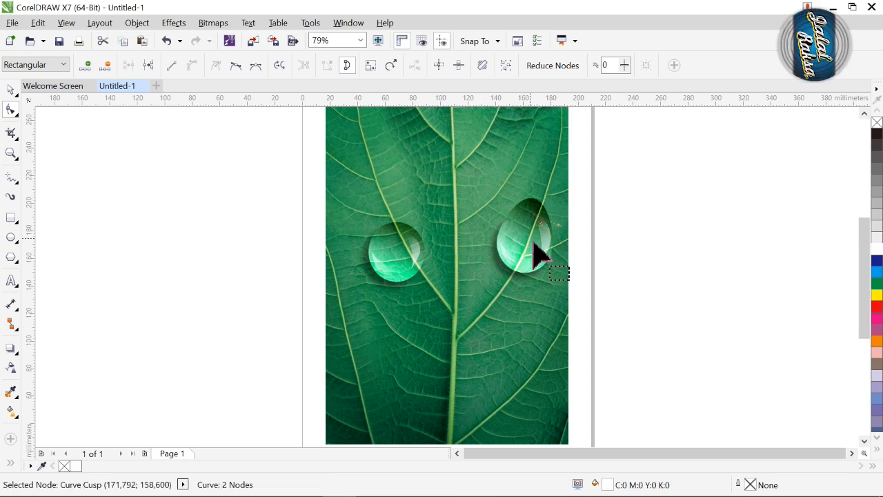
pyautogui.click(10, 91)
pyautogui.press('space')
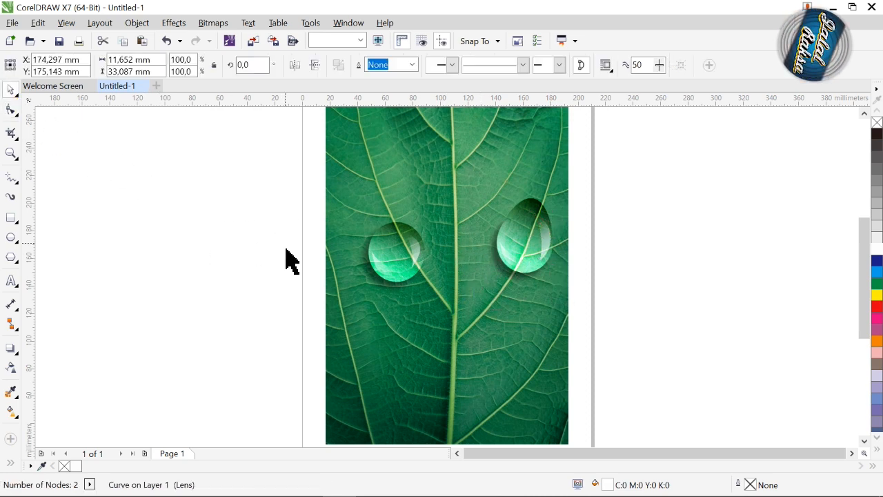
pyautogui.click(286, 250)
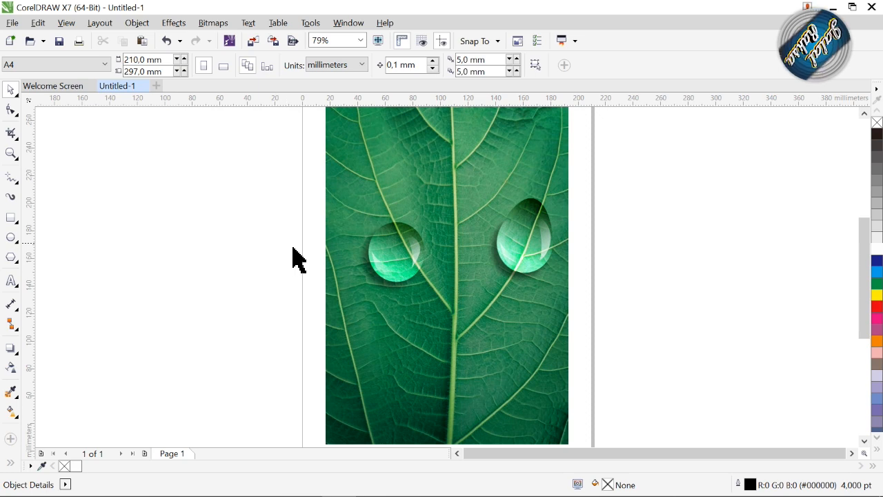
# - Group the four objects of the round droplet, and group the four objects of the egg-shaped droplet separately
pyautogui.moveTo(473, 397); pyautogui.dragTo(470, 404)
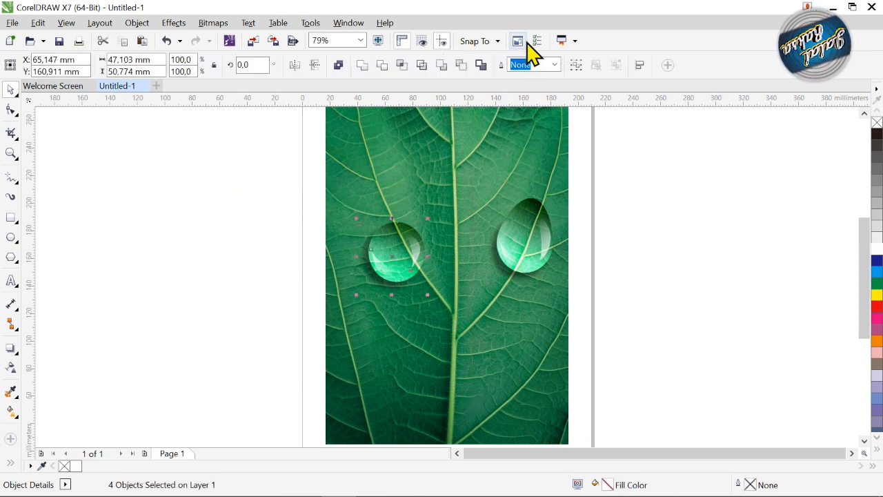
pyautogui.click(576, 65)
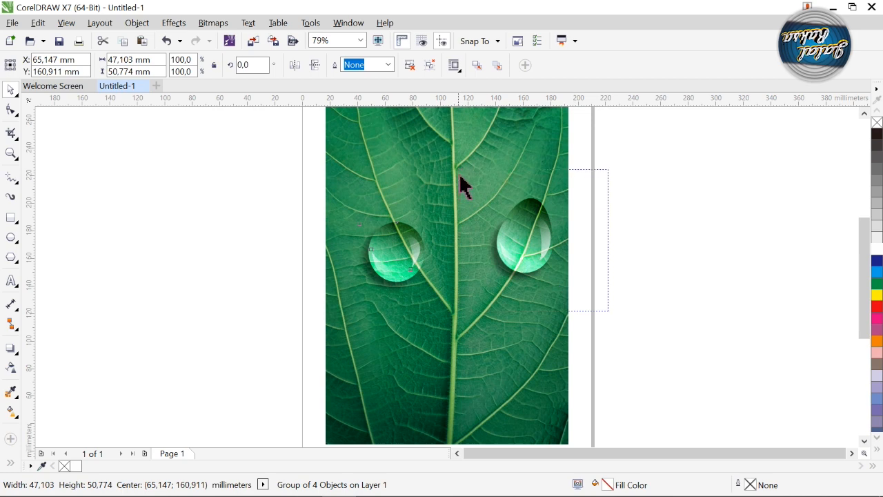
pyautogui.moveTo(459, 173); pyautogui.dragTo(458, 173)
pyautogui.click(577, 67)
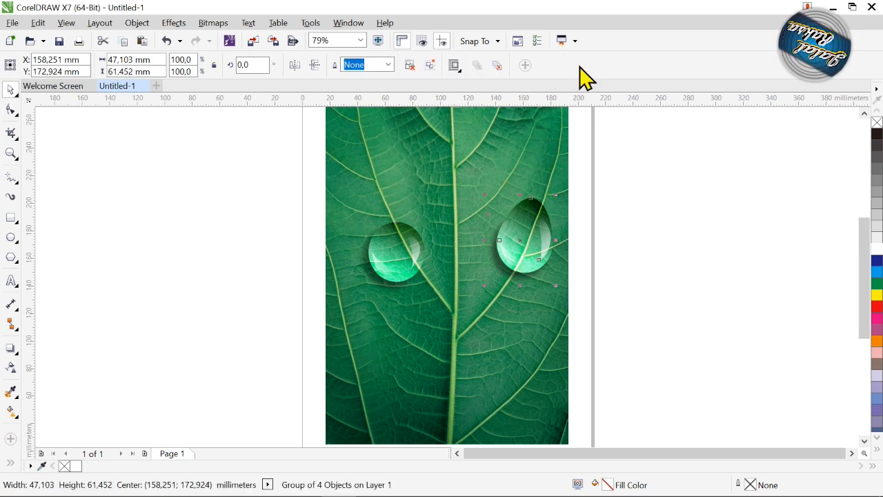
# - Add a reduced egg-shaped droplet copy on the upper central vein and three reduced round copies across the leaf's lower half
pyautogui.moveTo(542, 250); pyautogui.dragTo(481, 168)
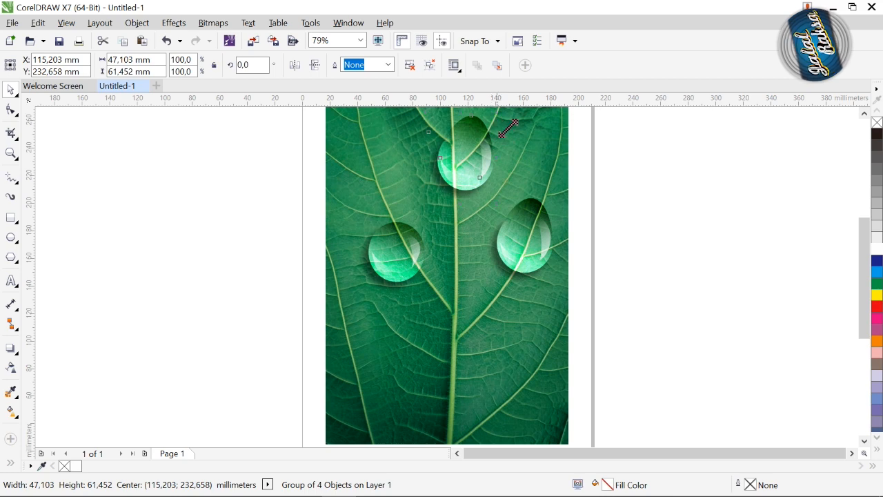
pyautogui.moveTo(508, 128); pyautogui.dragTo(478, 174)
pyautogui.moveTo(391, 274); pyautogui.dragTo(497, 387)
pyautogui.moveTo(514, 345); pyautogui.dragTo(481, 382)
pyautogui.moveTo(486, 416); pyautogui.dragTo(406, 335)
# - Add a full-size egg-shaped droplet copy in the leaf's lower-left area and a tiny one, about 12 by 16 mm, on its lower right
pyautogui.moveTo(543, 256); pyautogui.dragTo(389, 407)
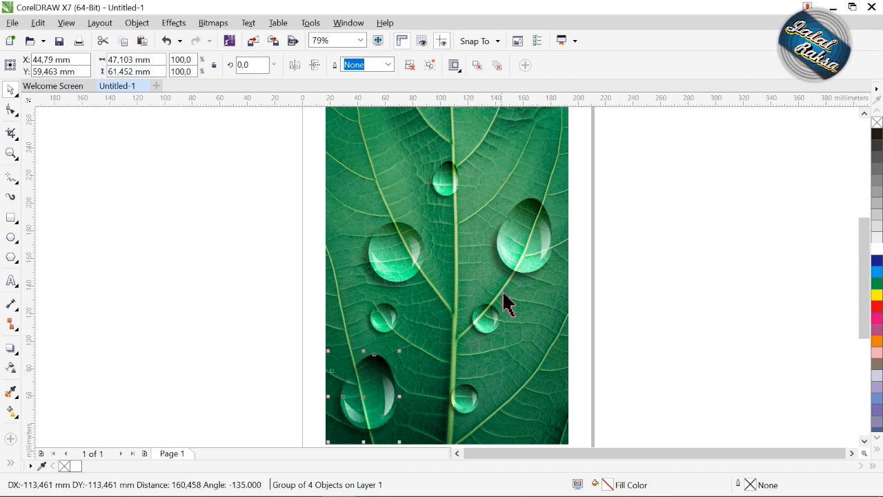
pyautogui.moveTo(450, 202); pyautogui.dragTo(557, 365)
pyautogui.moveTo(571, 331); pyautogui.dragTo(554, 352)
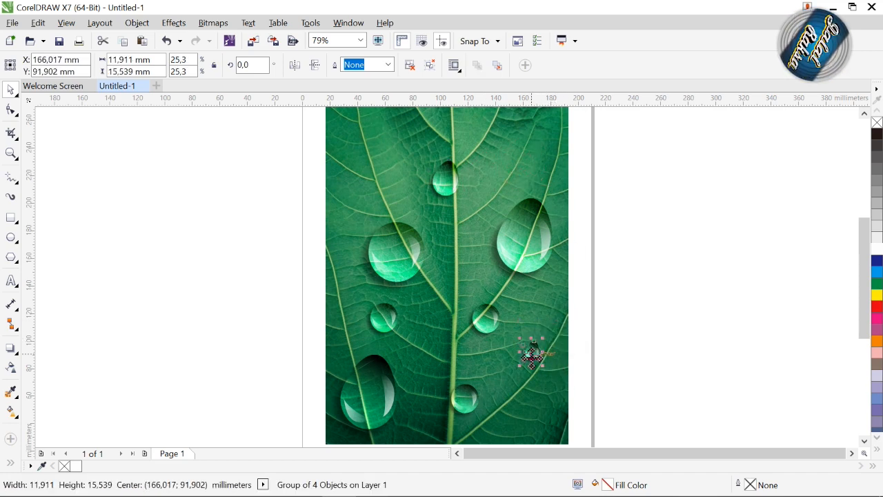
# - Shrink the small round droplet just right of the central vein and add a reduced egg-shaped copy in the leaf's upper-left area
pyautogui.click(488, 330)
pyautogui.moveTo(511, 317); pyautogui.dragTo(503, 331)
pyautogui.moveTo(377, 394); pyautogui.dragTo(388, 168)
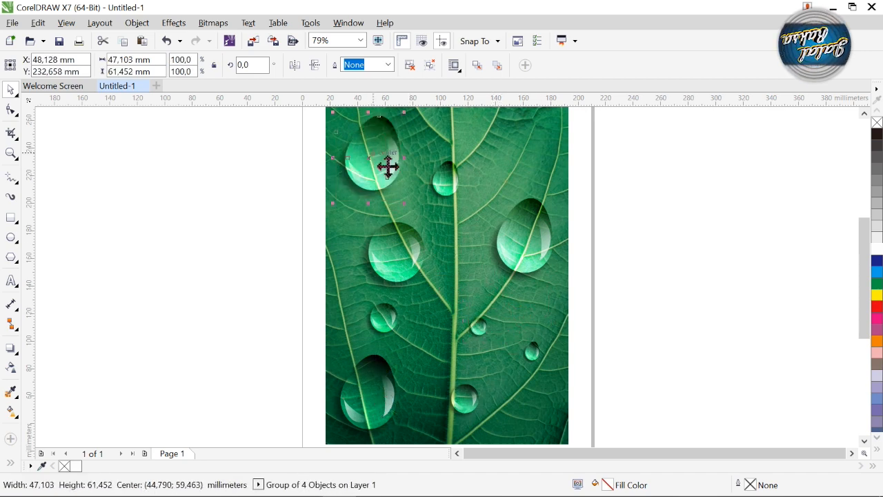
pyautogui.moveTo(344, 221); pyautogui.dragTo(374, 184)
# - Add reduced round droplet copies at the leaf's upper right, below the large egg-shaped droplet (about 16 by 17 mm), and at the lower right
pyautogui.moveTo(401, 282); pyautogui.dragTo(510, 181)
pyautogui.moveTo(469, 395); pyautogui.dragTo(551, 320)
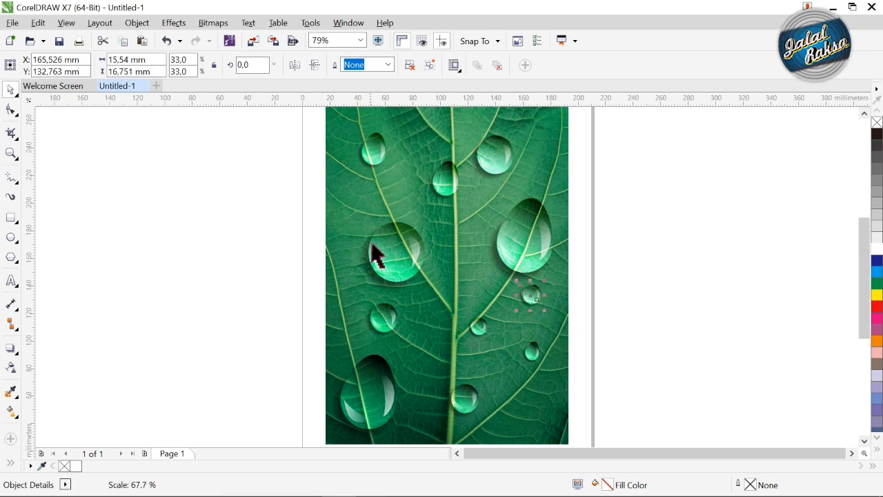
pyautogui.moveTo(417, 266); pyautogui.dragTo(540, 411)
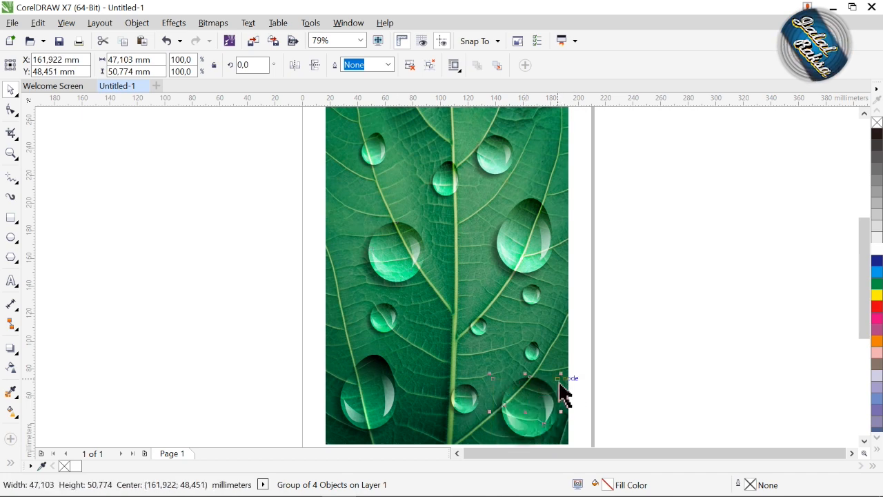
pyautogui.moveTo(560, 375); pyautogui.dragTo(516, 404)
# - Scatter four copies of the tiny round droplet around the large round droplet and on the central vein
pyautogui.moveTo(484, 330); pyautogui.dragTo(463, 256)
pyautogui.rightClick(363, 194)
pyautogui.rightClick(405, 197)
pyautogui.rightClick(358, 269)
pyautogui.rightClick(463, 256)
# - Scatter six copies of the tiny egg-shaped droplet, about 12 by 16 mm, over the leaf's empty areas and deselect
pyautogui.moveTo(528, 356); pyautogui.dragTo(554, 155)
pyautogui.rightClick(470, 304)
pyautogui.rightClick(373, 304)
pyautogui.rightClick(427, 335)
pyautogui.rightClick(504, 223)
pyautogui.rightClick(433, 152)
pyautogui.rightClick(556, 158)
pyautogui.click(595, 231)
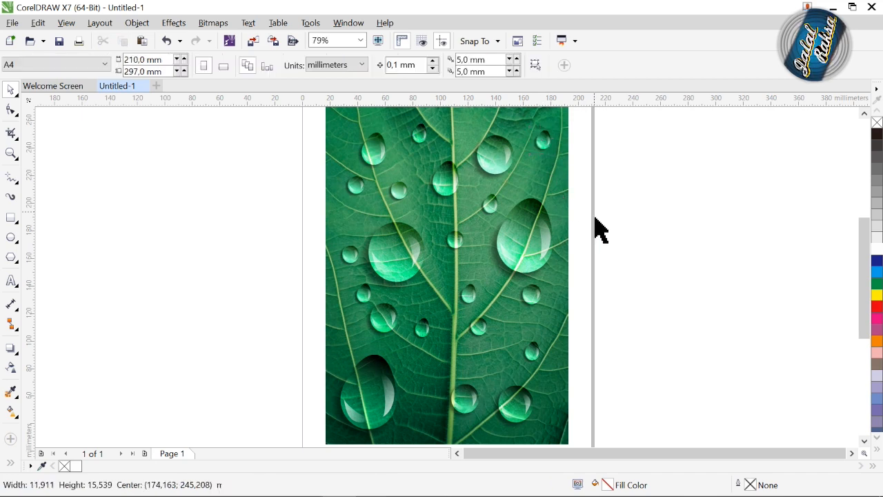